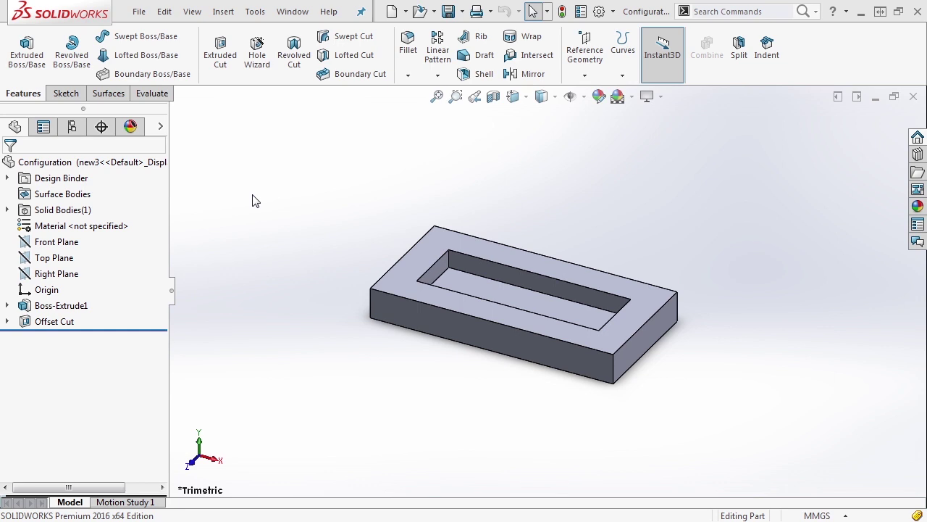
Activate the Option 2 configuration so the block appears solid without its cut.
left_click(73, 128)
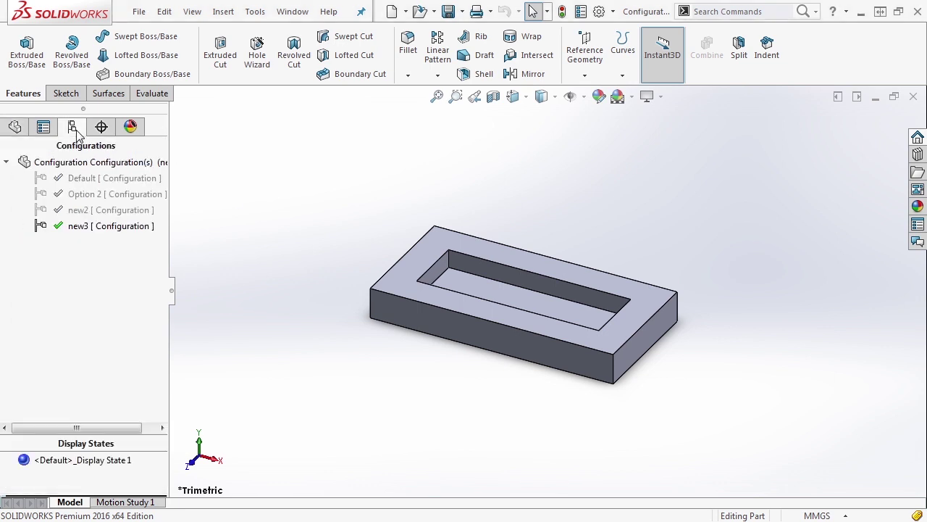
double_click(73, 195)
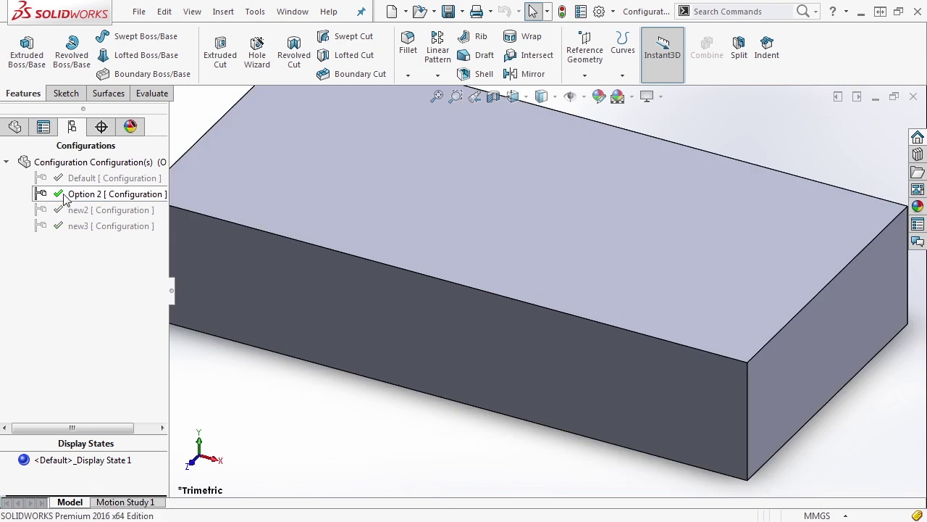
Add derived configuration 'Option2 sub' under Option 2, with its part number linked to the parent.
right_click(68, 201)
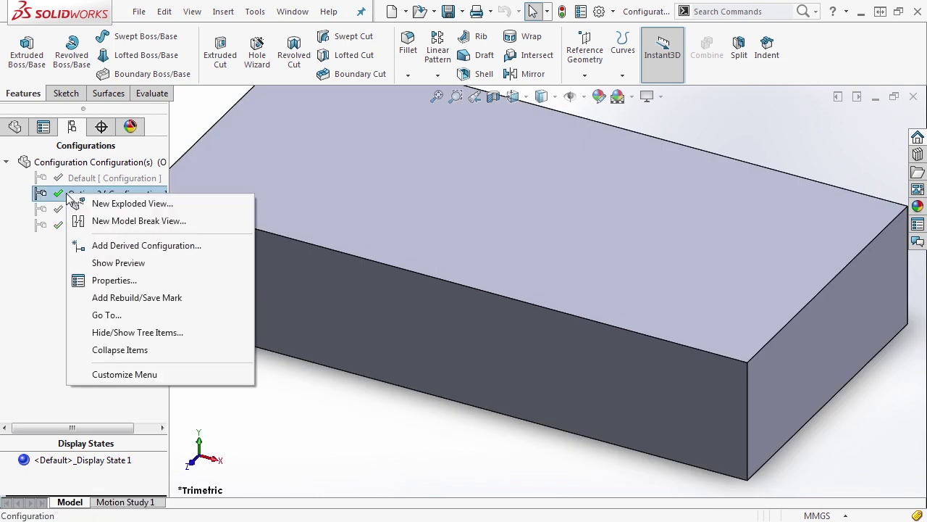
left_click(100, 247)
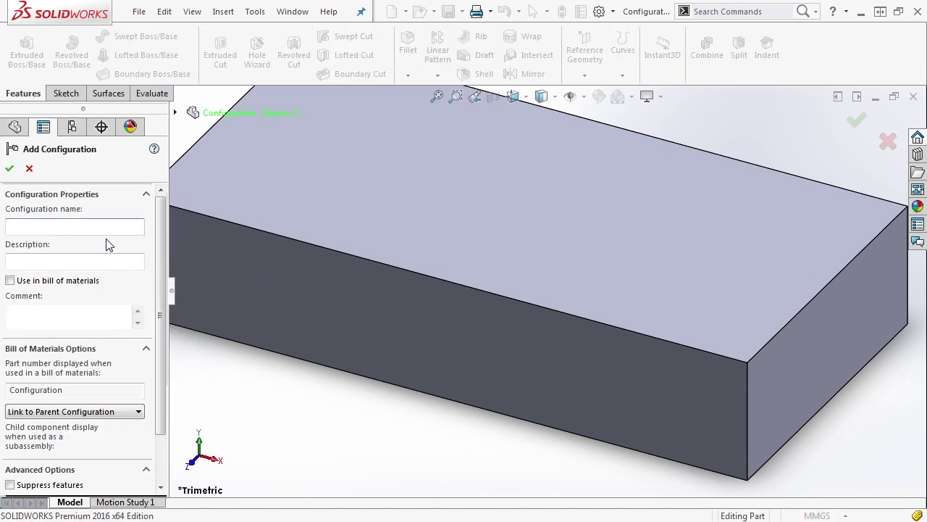
type("Option2 sub")
left_click_drag(166, 292, 163, 362)
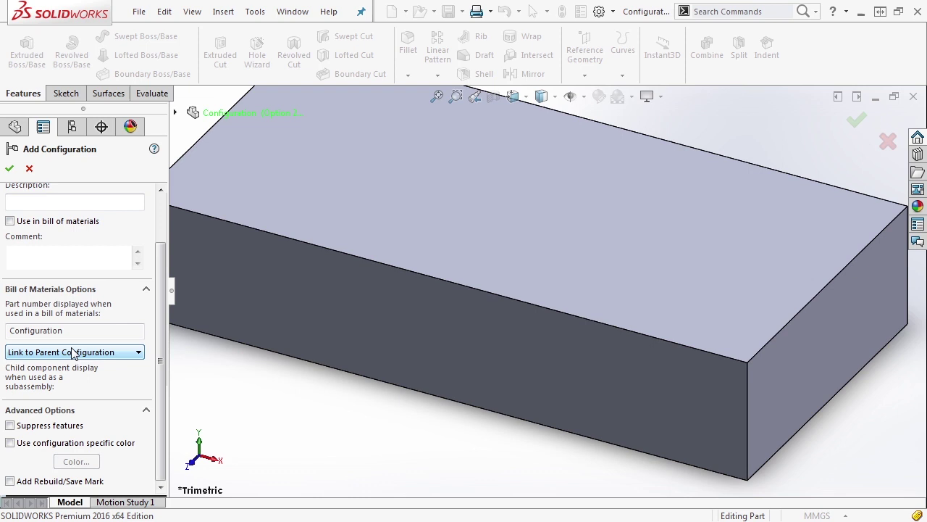
left_click(99, 352)
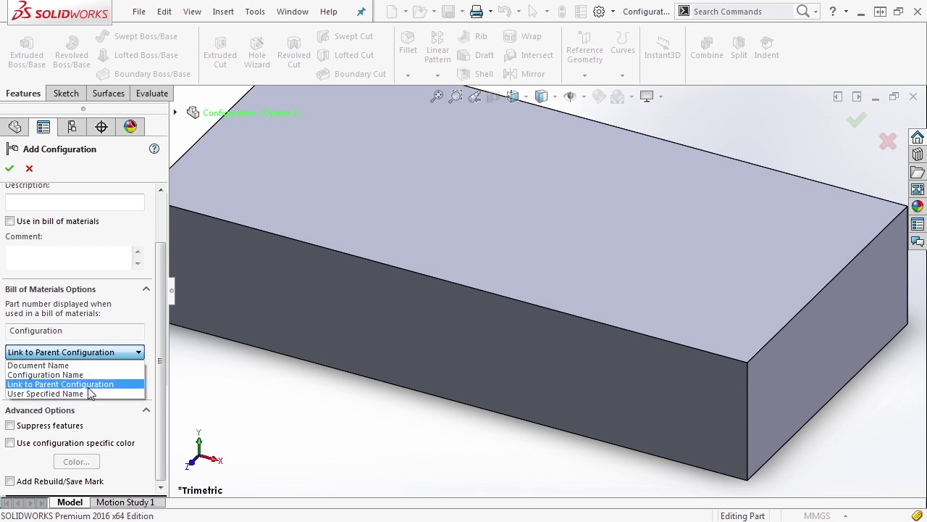
left_click(80, 384)
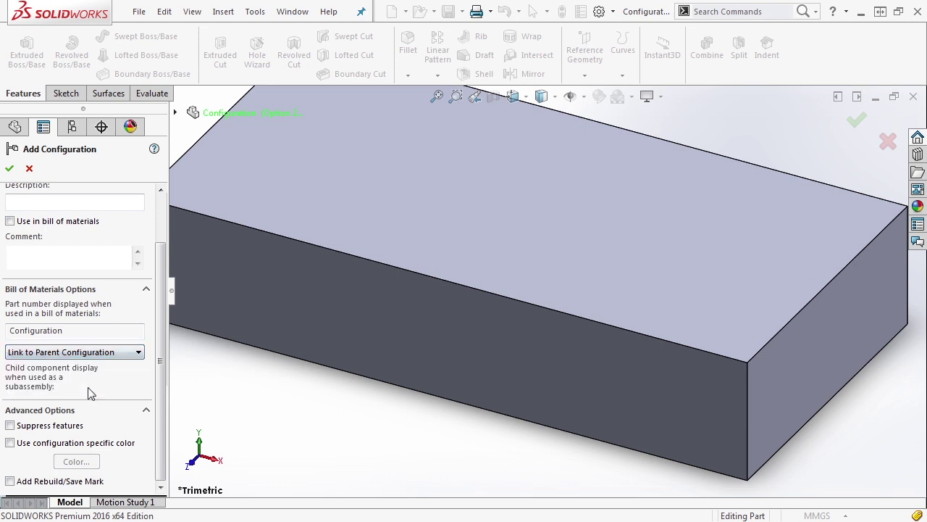
left_click(9, 168)
Fit the view, expand Option 2 to reveal Option2 sub, and return to the feature tree.
key("f")
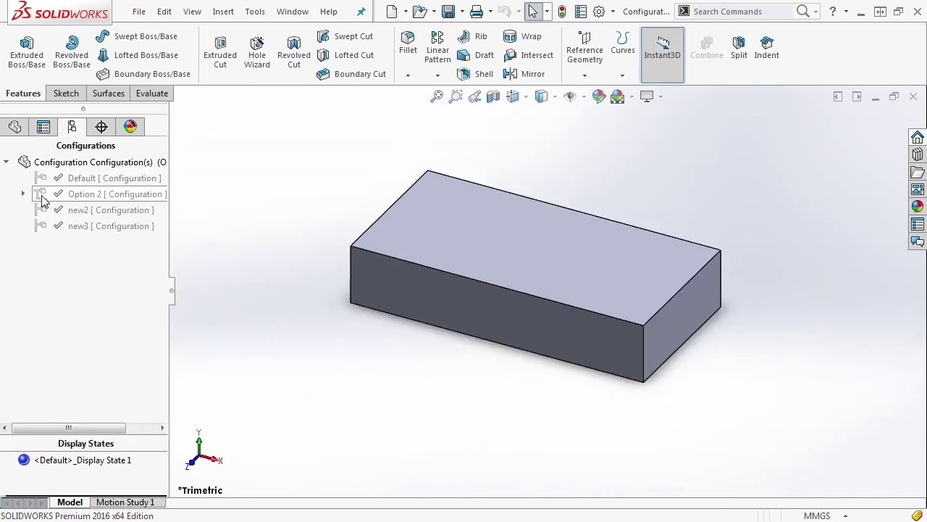
left_click(22, 194)
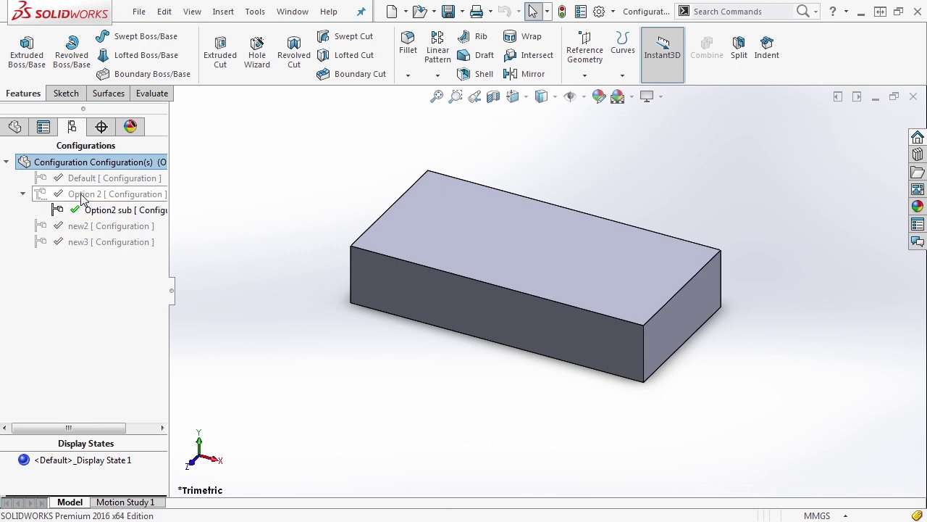
left_click(15, 127)
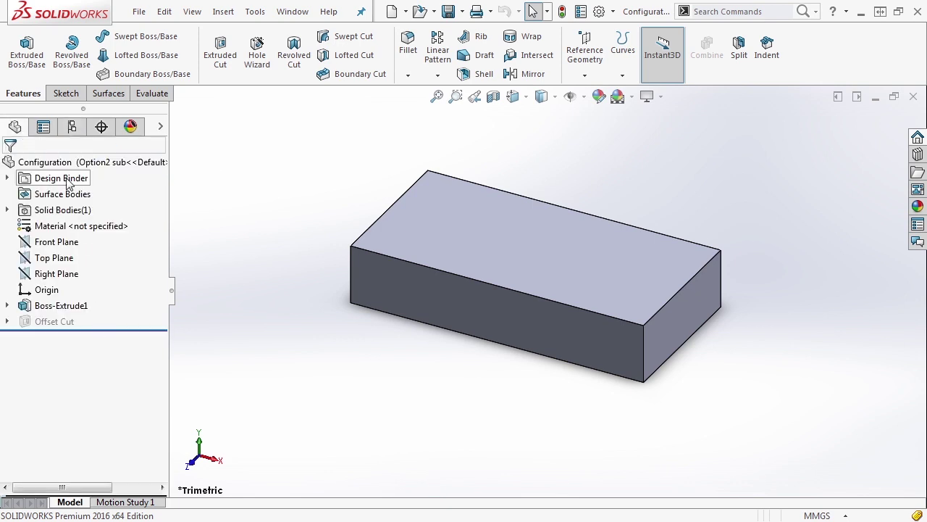
Sketch a circle near the back-left corner of the block's top face.
left_click(475, 232)
left_click(532, 189)
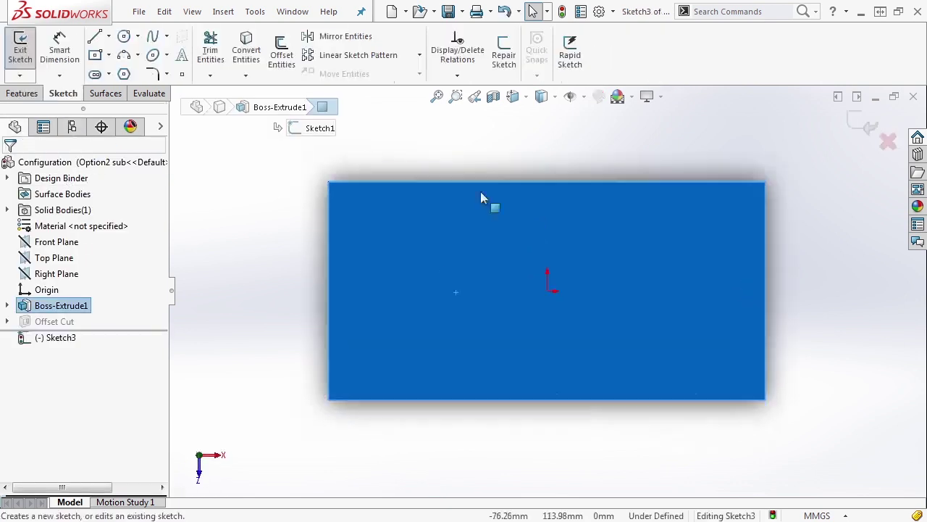
left_click(123, 36)
left_click(362, 219)
left_click(373, 233)
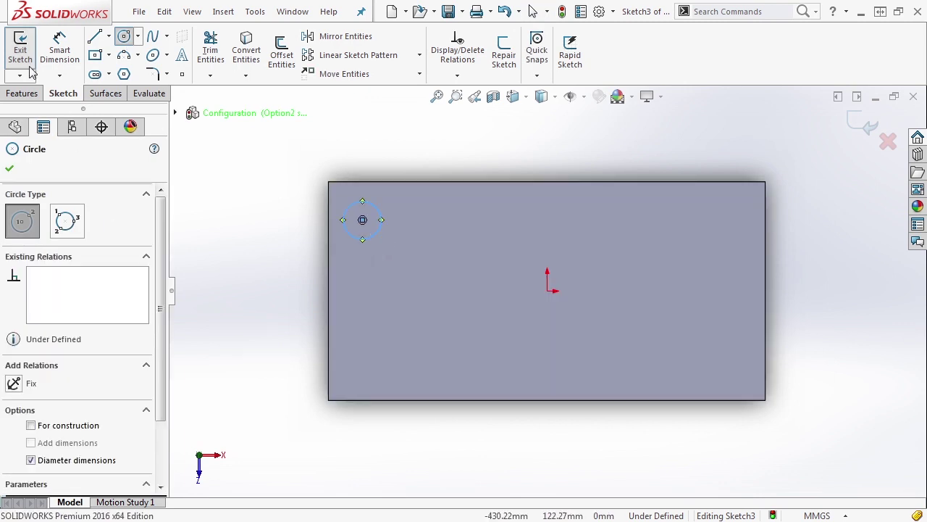
left_click(20, 50)
Extrude the circle 91 mm into a cylinder, keeping the name Boss-Extrude2.
left_click(27, 58)
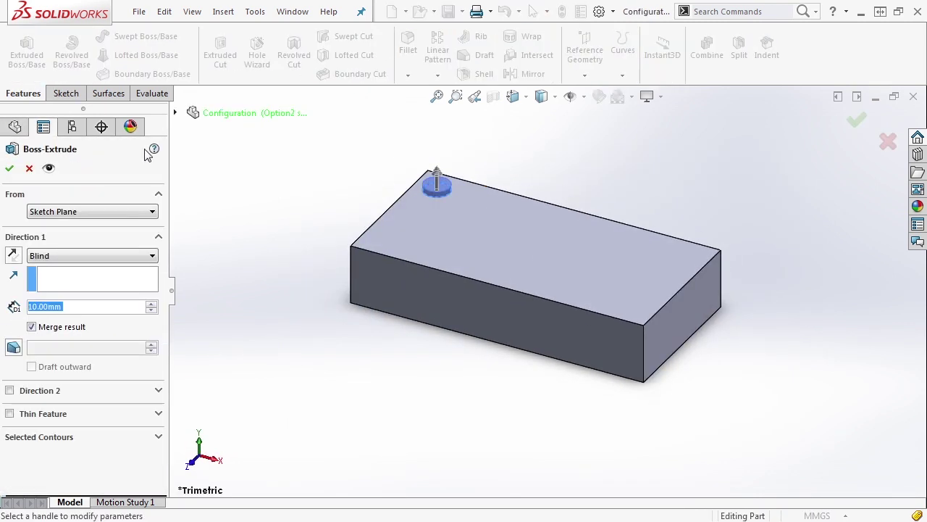
scroll(425, 372, "up", 3)
scroll(451, 227, "down", 5)
left_click_drag(418, 237, 417, 195)
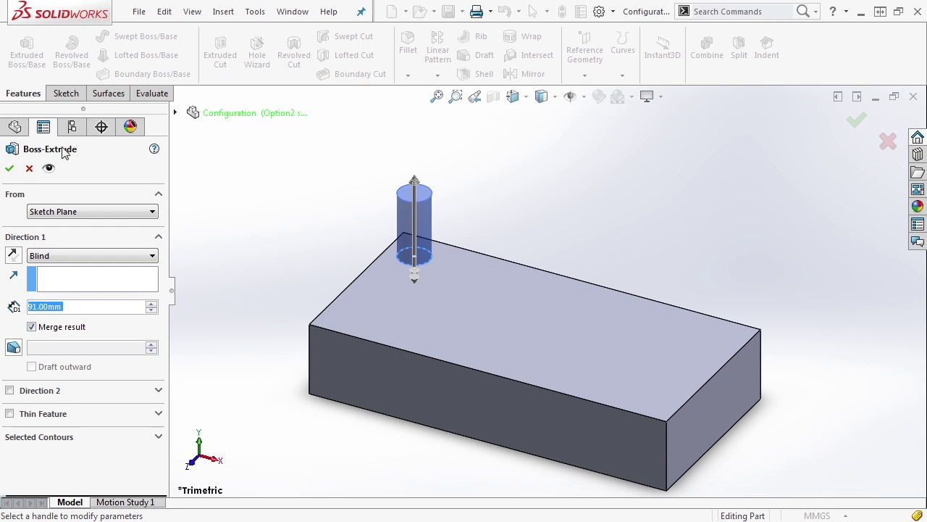
left_click(9, 168)
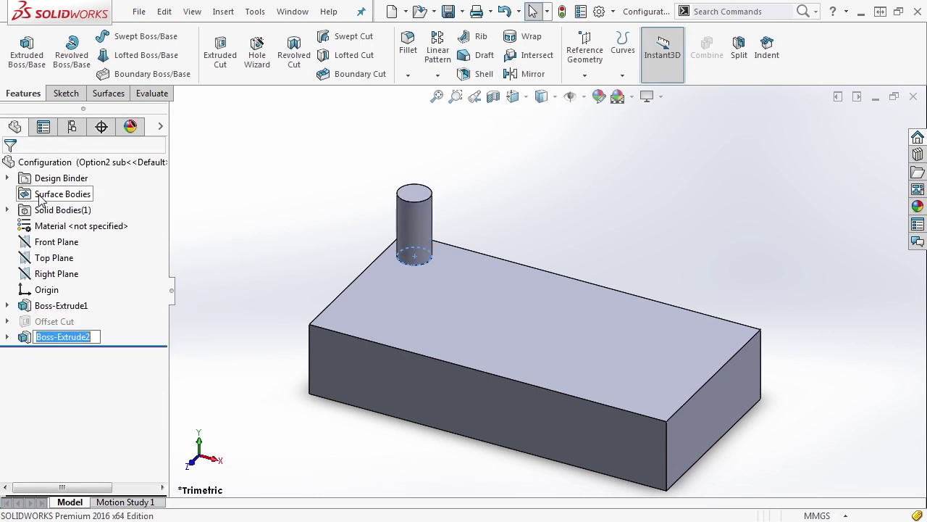
left_click(230, 244)
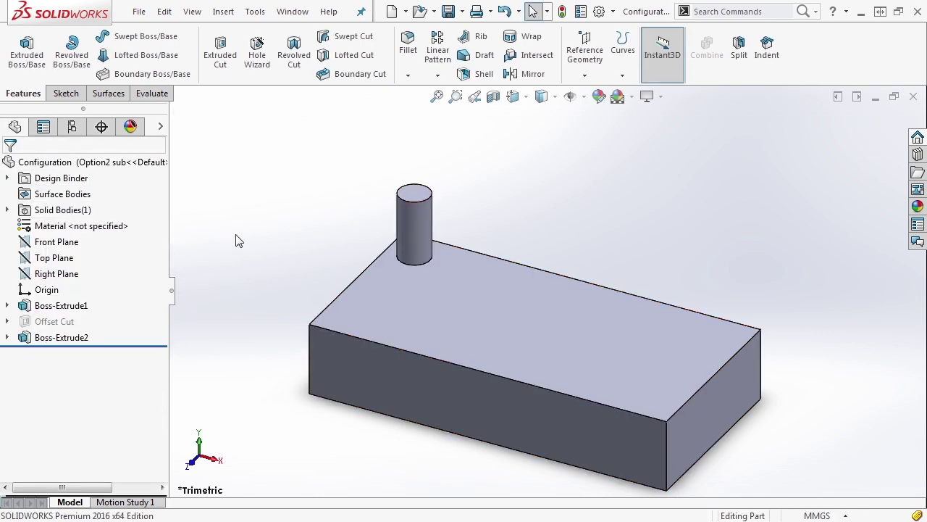
Inspect Boss-Extrude2's sketch, then reactivate Option 2 and return to the feature tree.
left_click(29, 339)
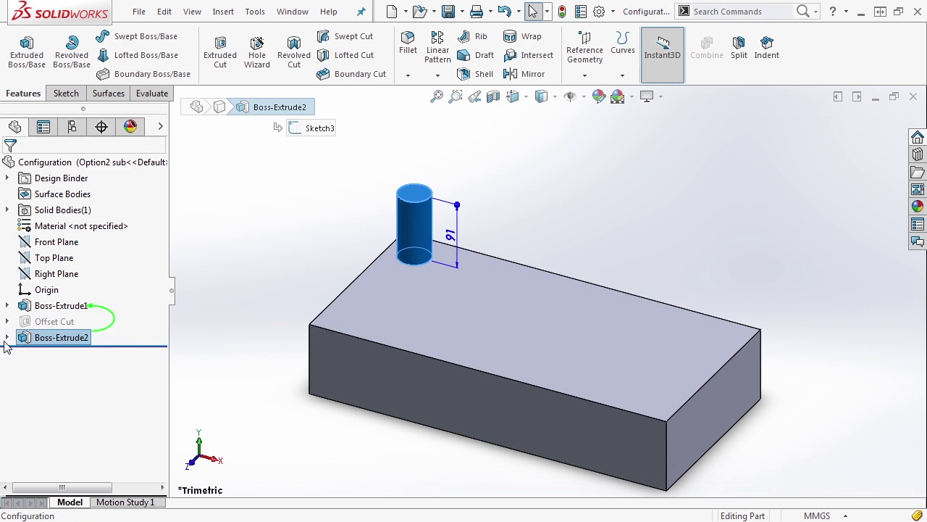
left_click(7, 337)
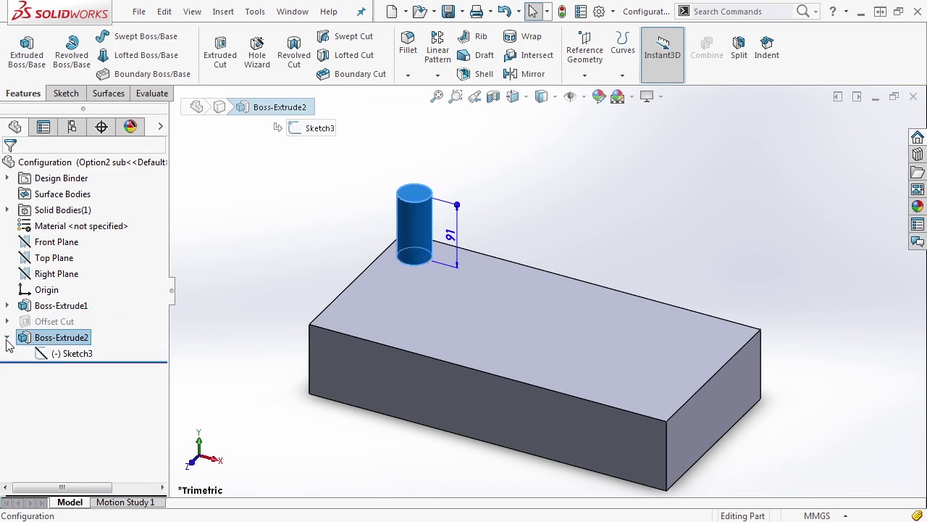
left_click(6, 338)
left_click(73, 129)
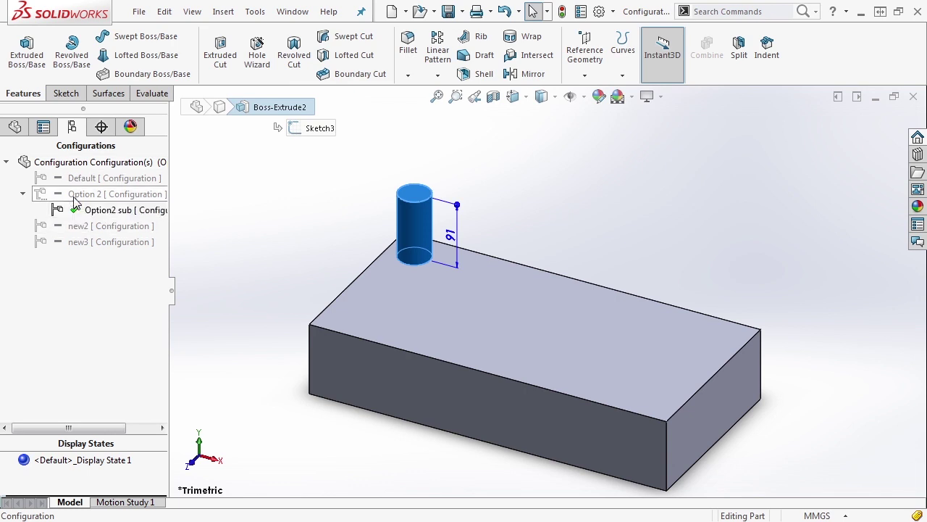
double_click(83, 194)
left_click(15, 127)
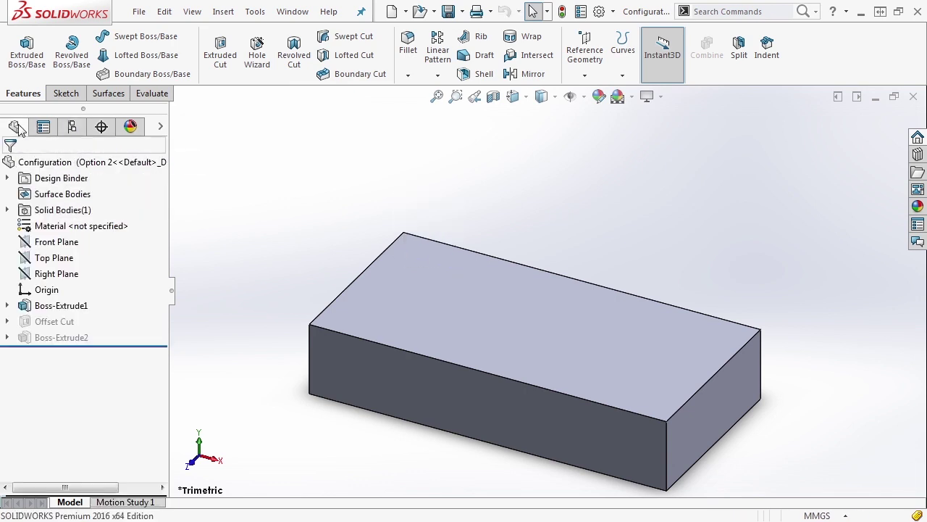
mouse_move(63, 344)
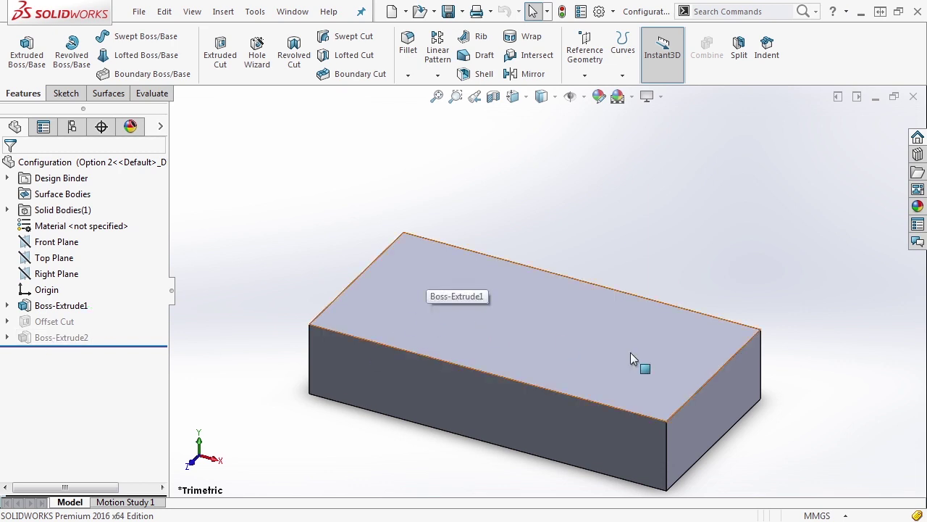
Sketch a circle near the right end of the block's top face.
left_click(668, 346)
left_click(721, 298)
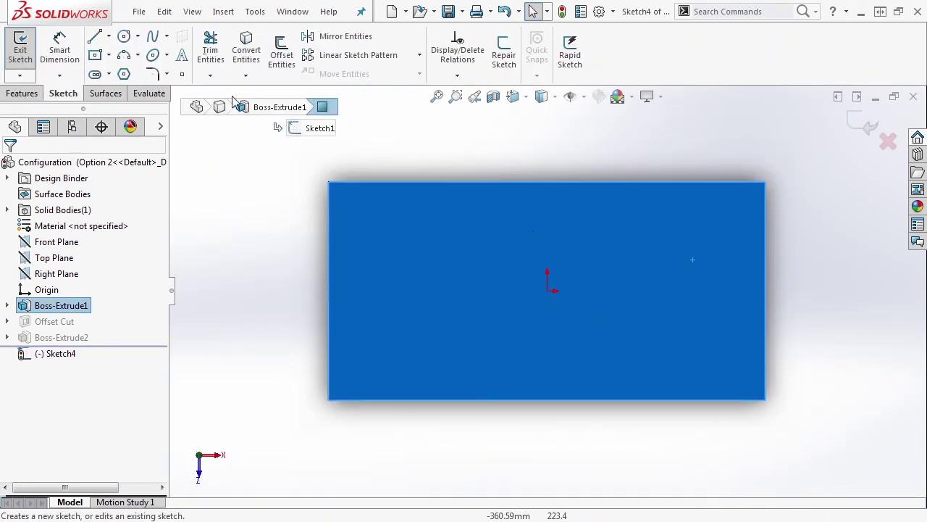
left_click(124, 36)
left_click(728, 231)
left_click(745, 246)
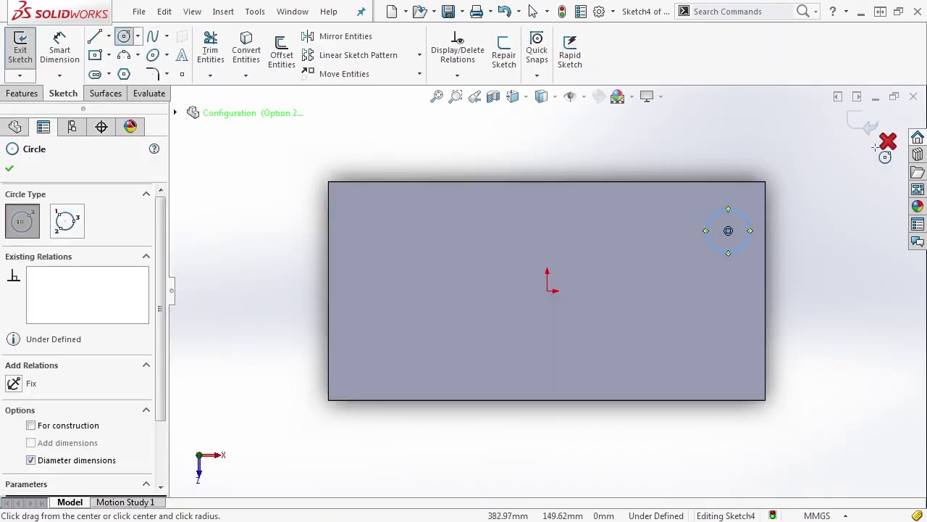
left_click(870, 127)
Extrude that circle 91 mm into the cylinder Boss-Extrude3.
left_click(22, 93)
left_click(27, 52)
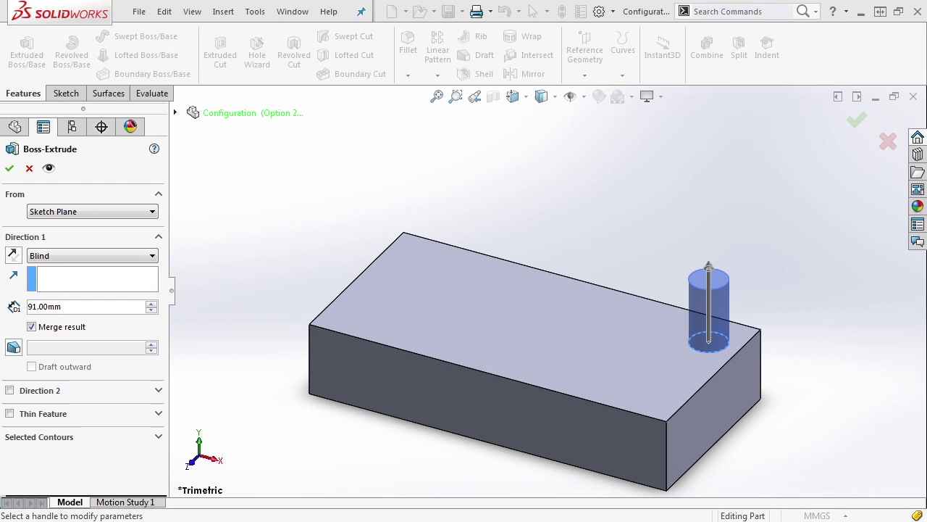
left_click(9, 169)
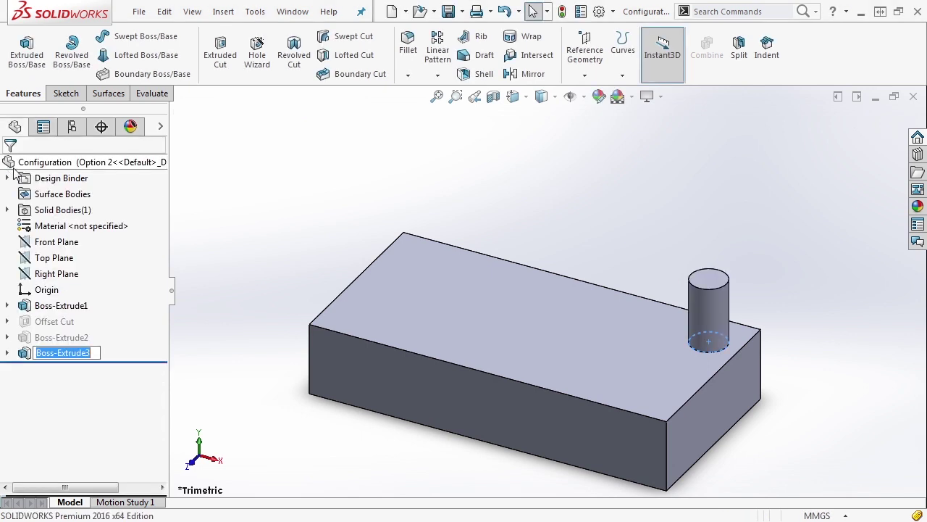
View Option2 sub with both cylinders, then reactivate Option 2.
left_click(73, 128)
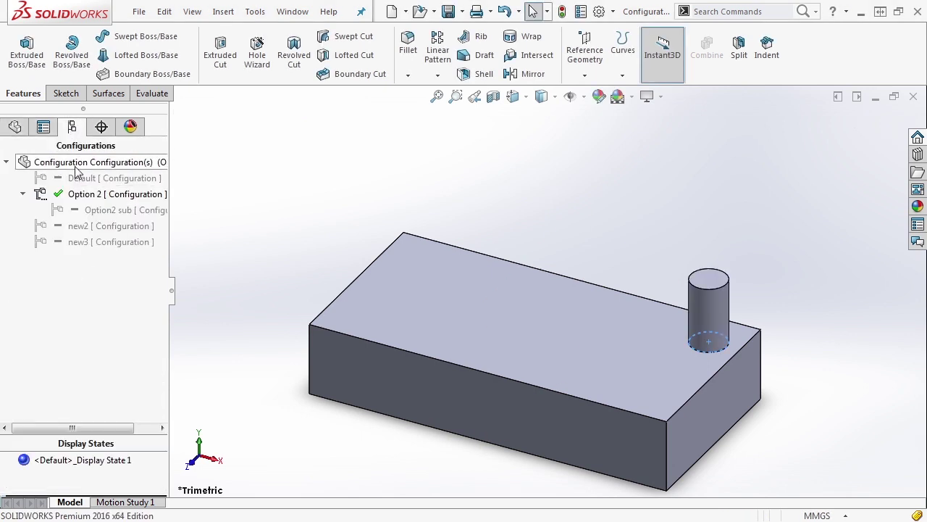
double_click(95, 214)
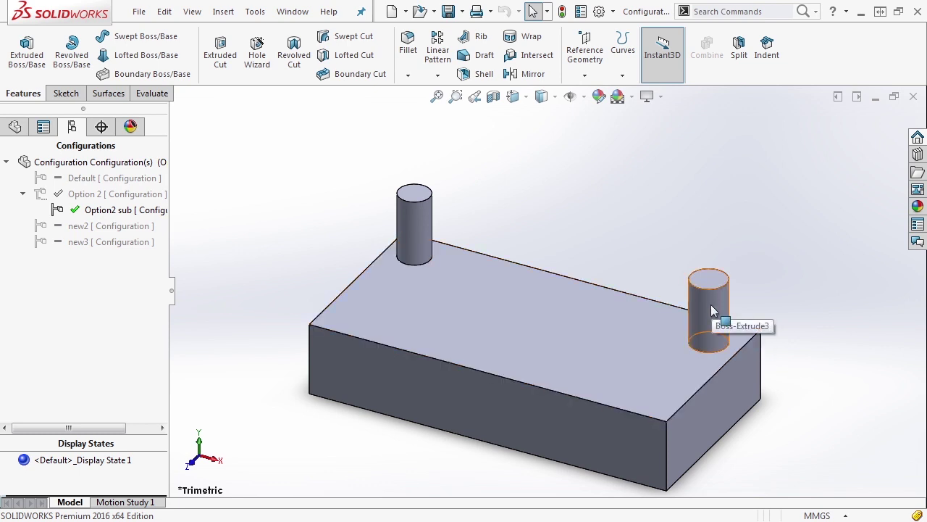
double_click(85, 197)
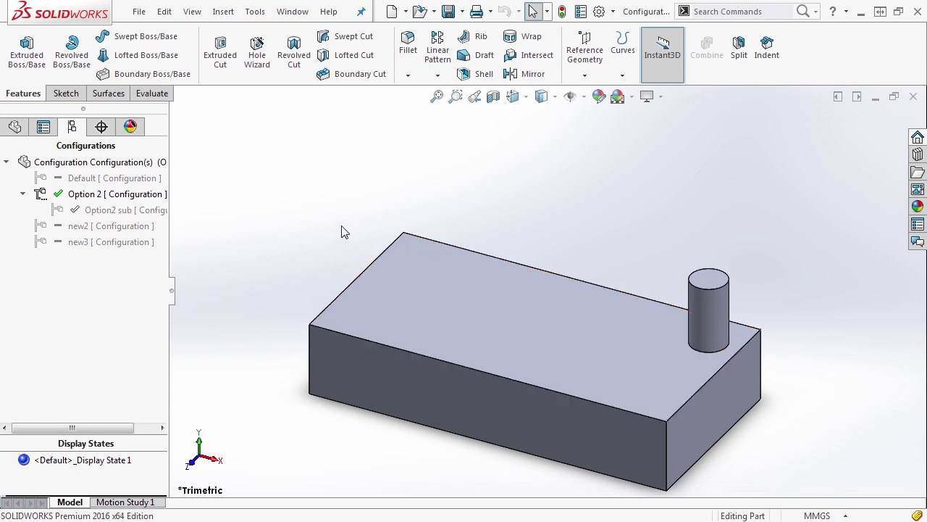
Widen the side panel and open Configure Feature for Boss-Extrude1's Modify Configurations table.
left_click_drag(172, 286, 231, 287)
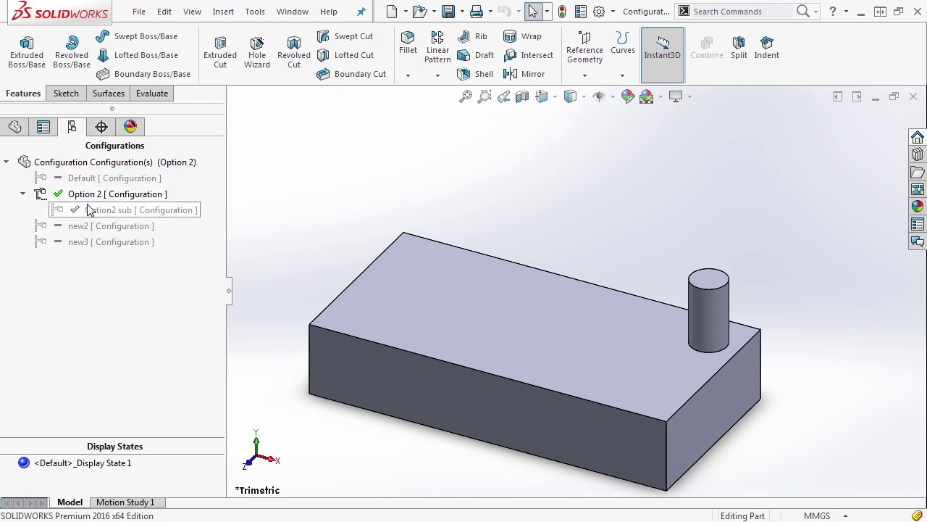
left_click(15, 127)
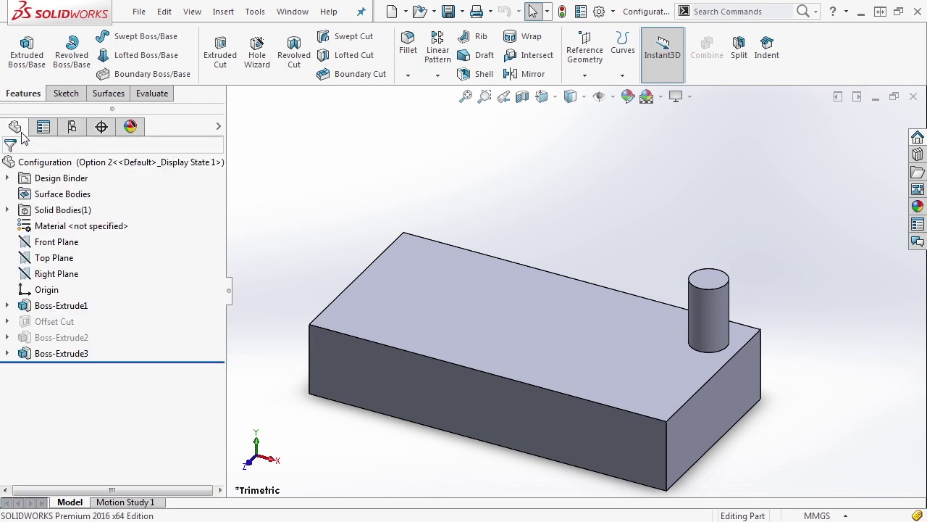
left_click(58, 305)
right_click(51, 305)
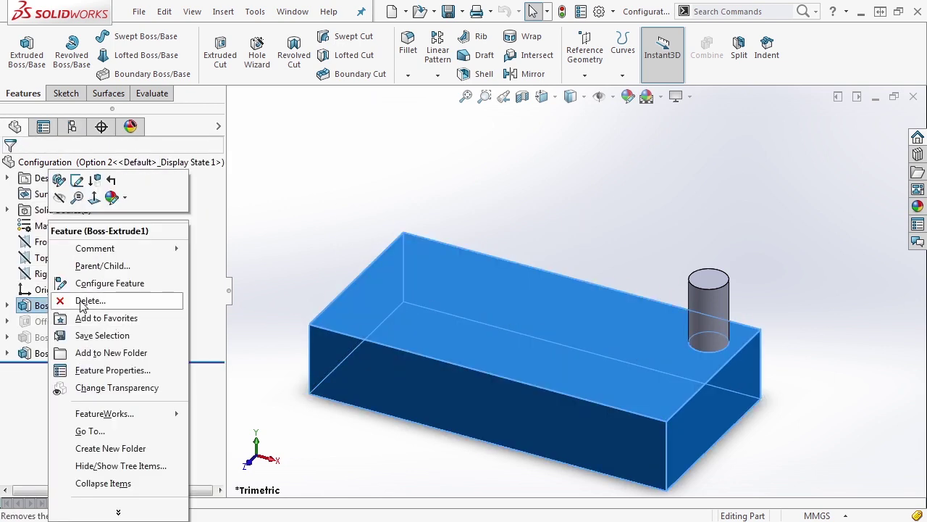
left_click(100, 283)
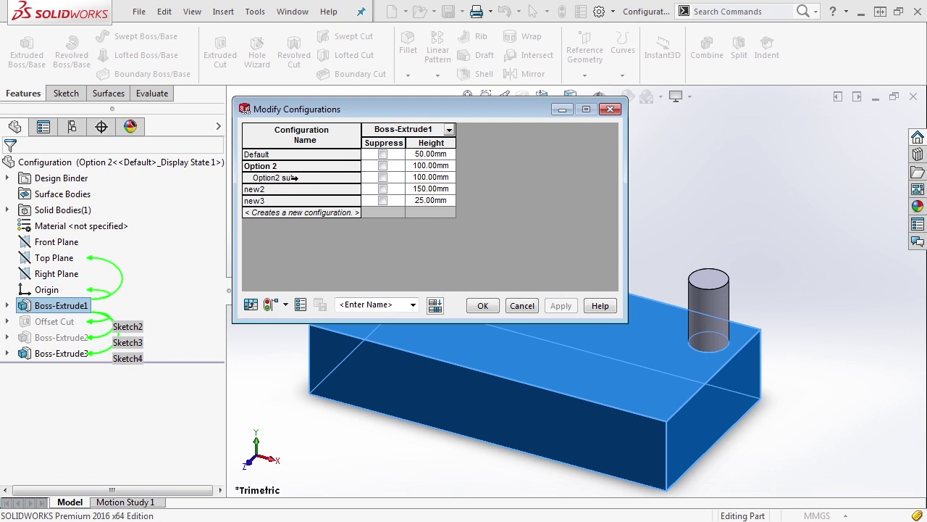
Set Boss-Extrude1's height to 150 mm for Option 2 and 175 mm for Option2 sub.
left_click(433, 166)
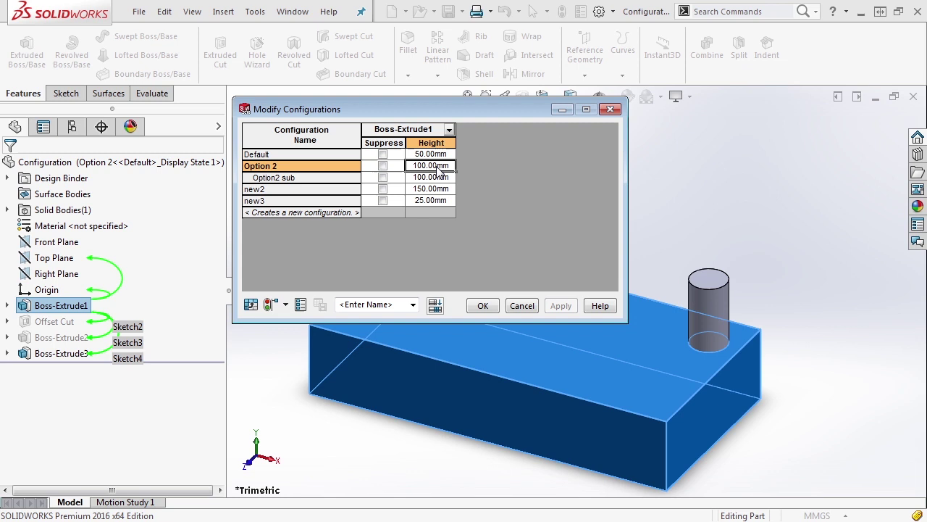
type("150")
key("Return")
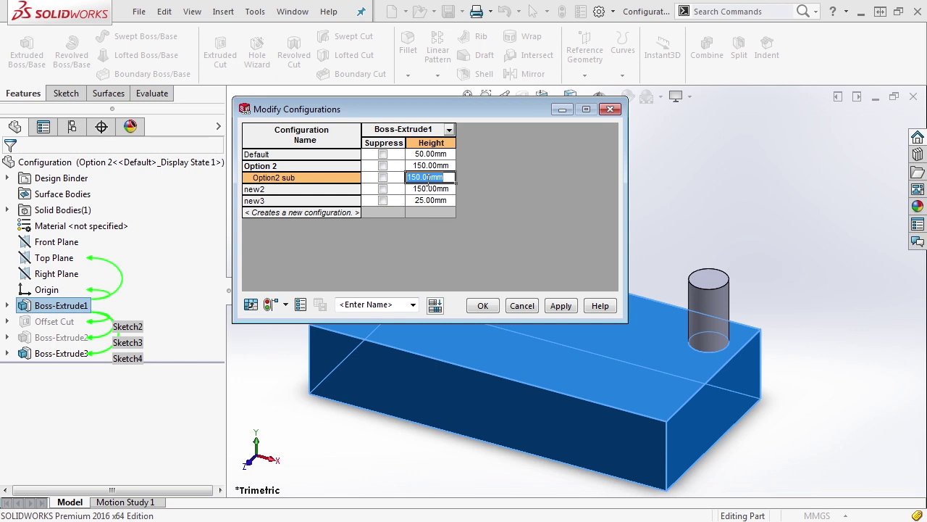
type("175")
key("Return")
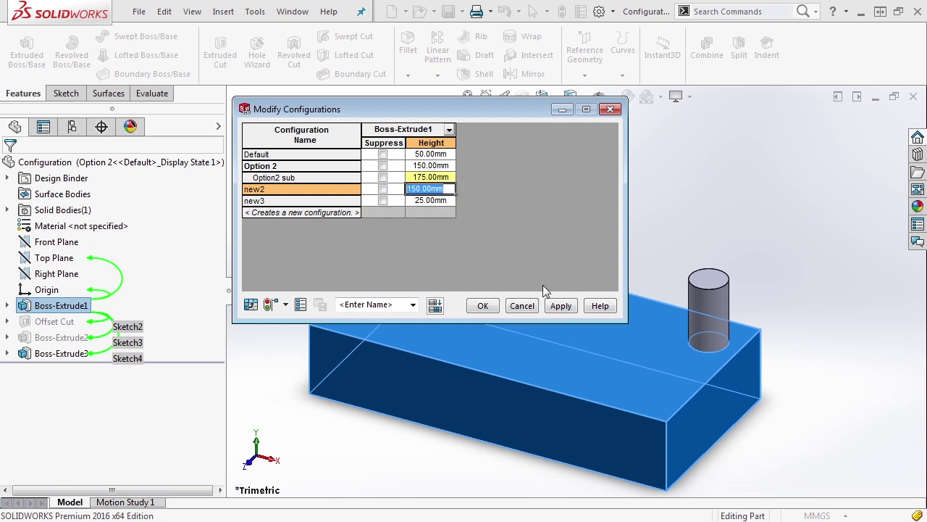
left_click(561, 306)
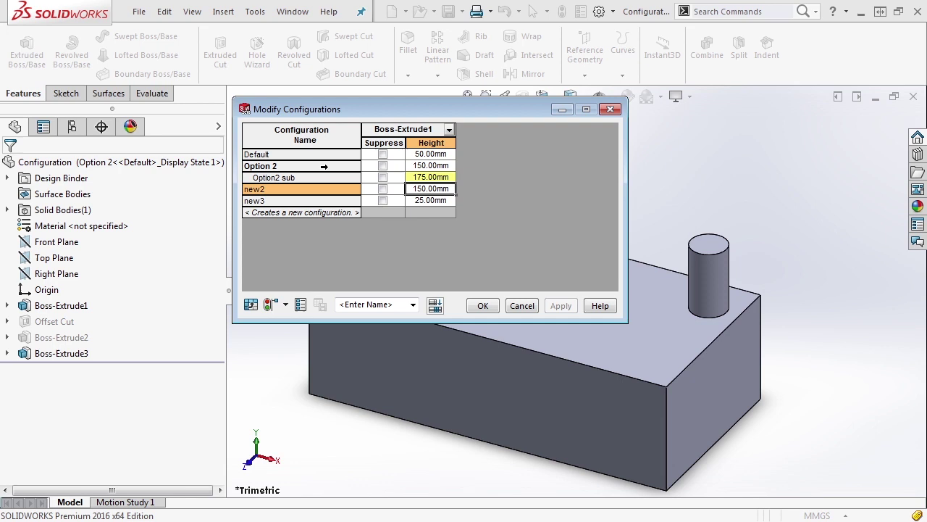
left_click(482, 305)
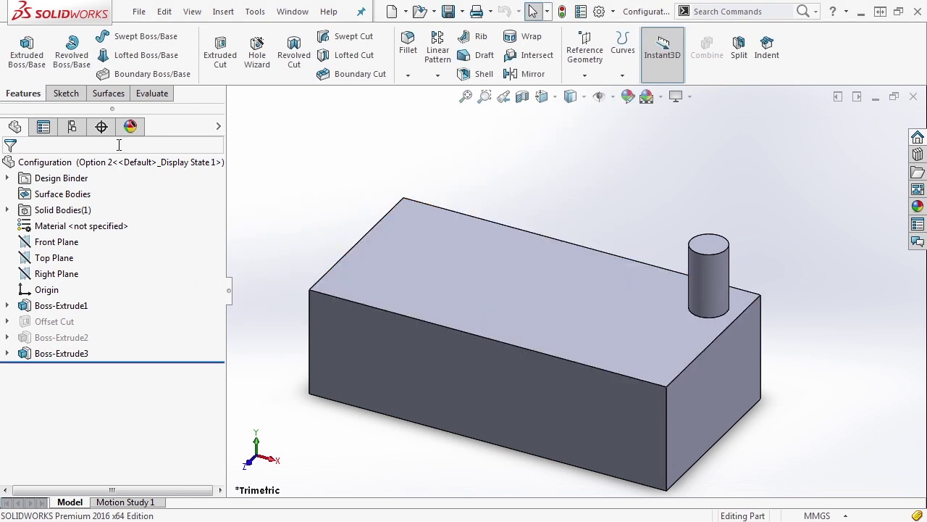
Switch back and forth between Option2 sub and Option 2 to compare cylinders, ending on Option 2.
left_click(72, 127)
double_click(98, 209)
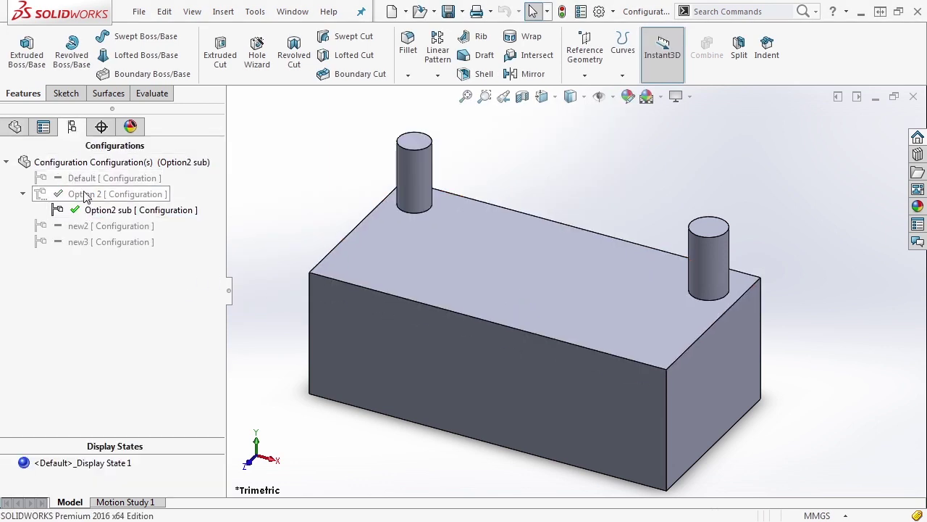
double_click(86, 195)
double_click(102, 209)
double_click(87, 194)
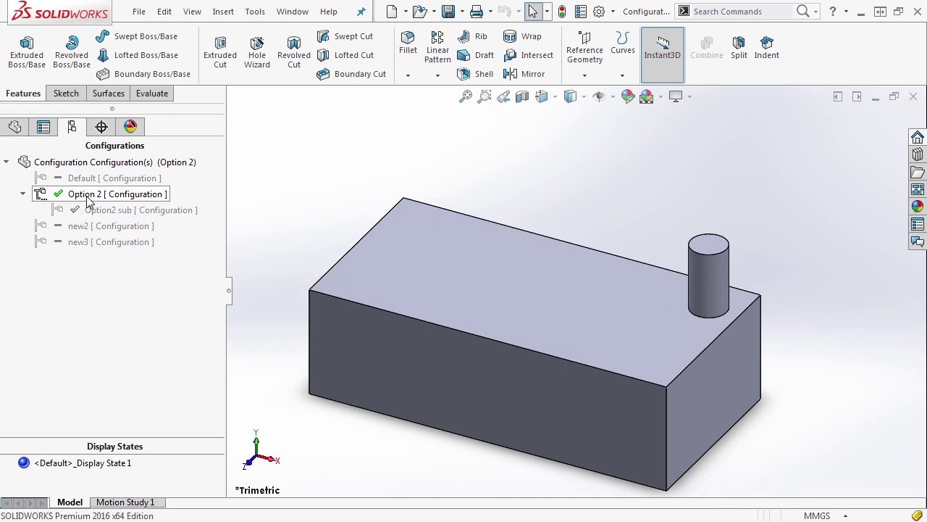
double_click(97, 209)
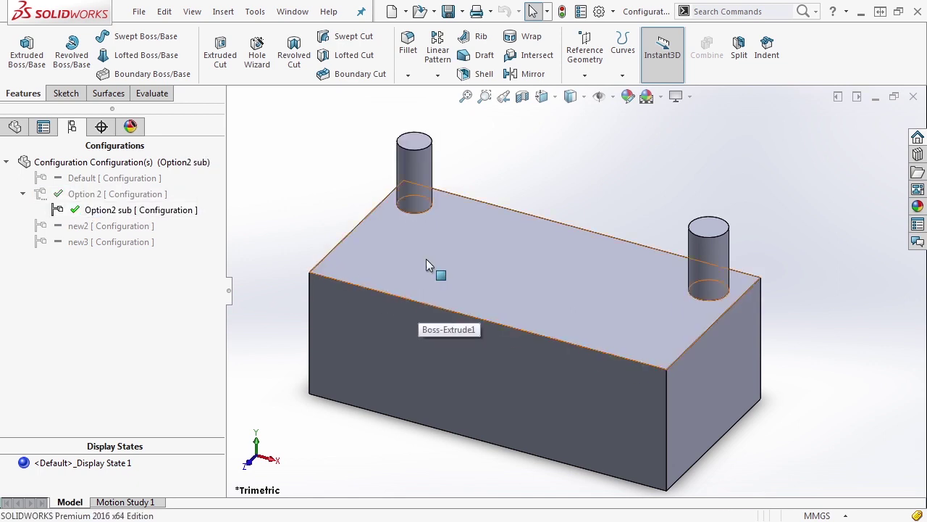
double_click(104, 198)
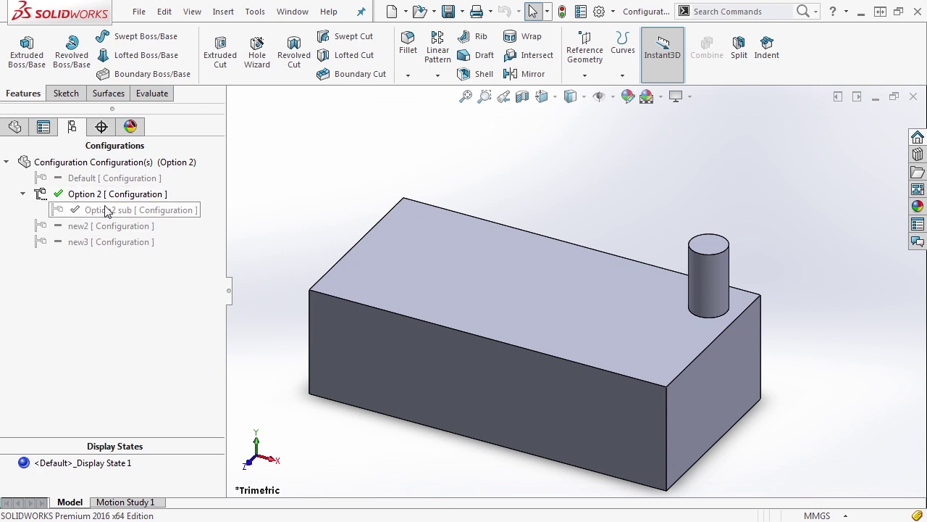
Create a derived configuration named Sub2 under Option 2.
right_click(88, 194)
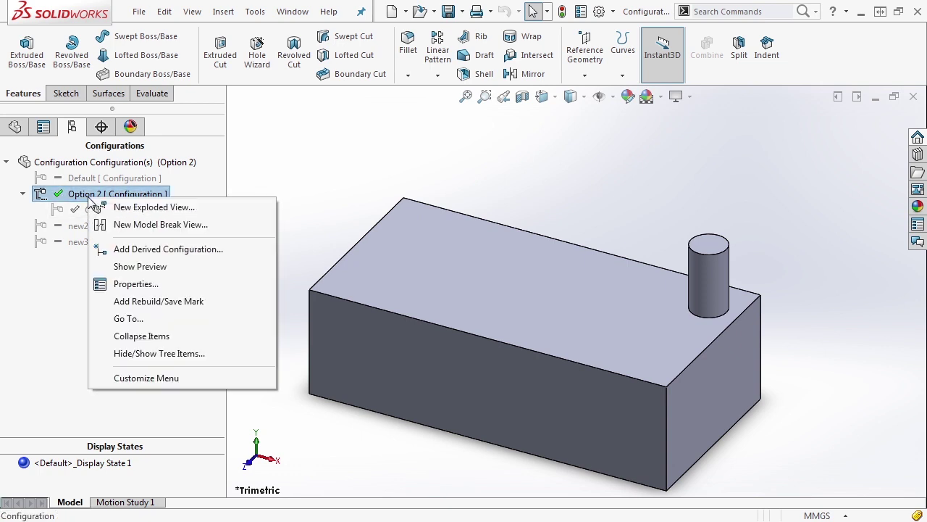
left_click(166, 251)
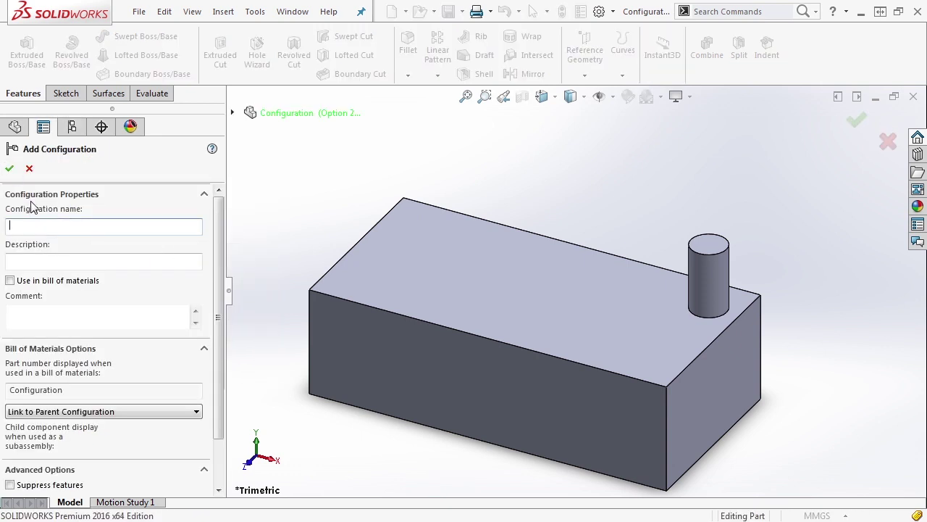
type("Sub2")
key("Return")
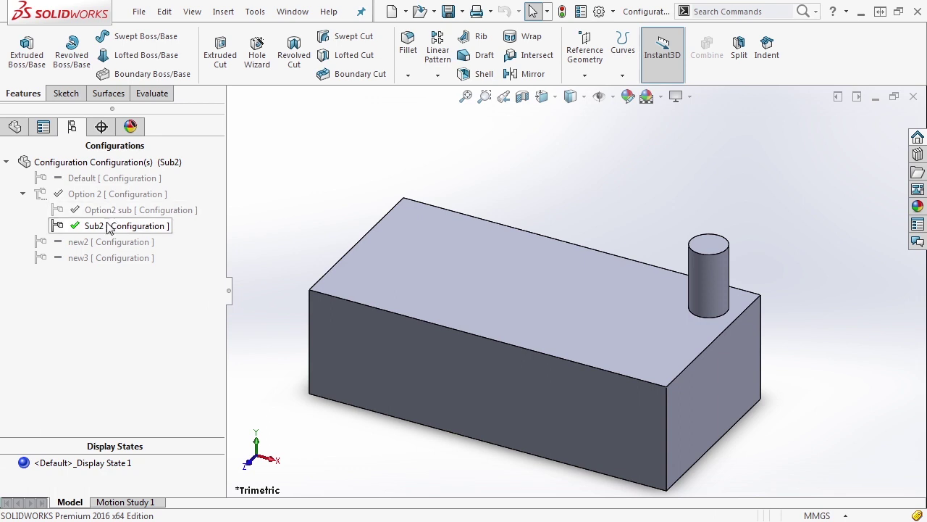
Cycle through the Default, new2 and new3 configurations, ending with new3 active.
double_click(91, 181)
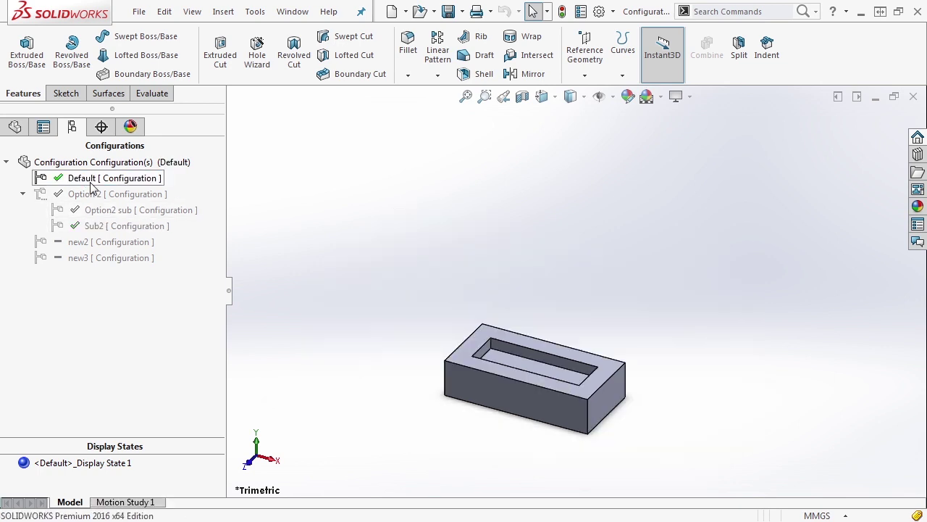
double_click(80, 243)
double_click(83, 259)
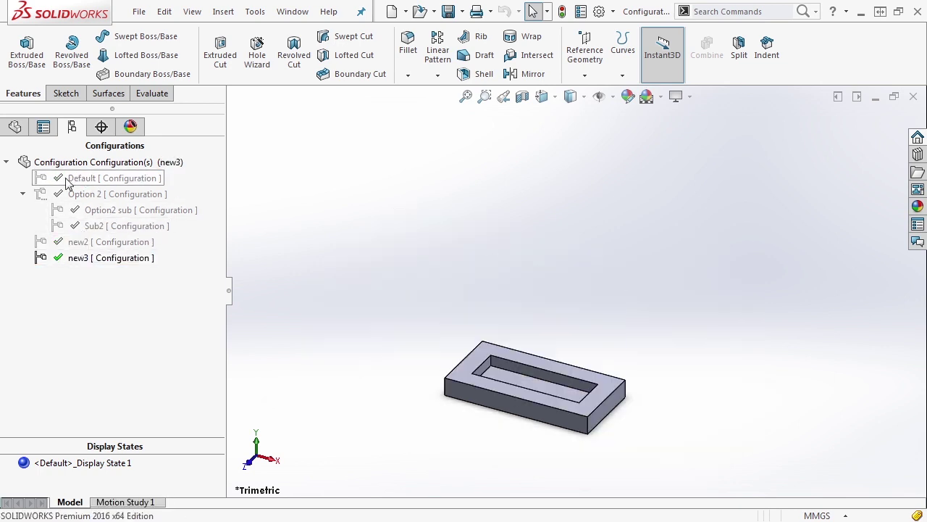
Review new3's configuration properties, including Advanced Options, and accept them.
right_click(84, 260)
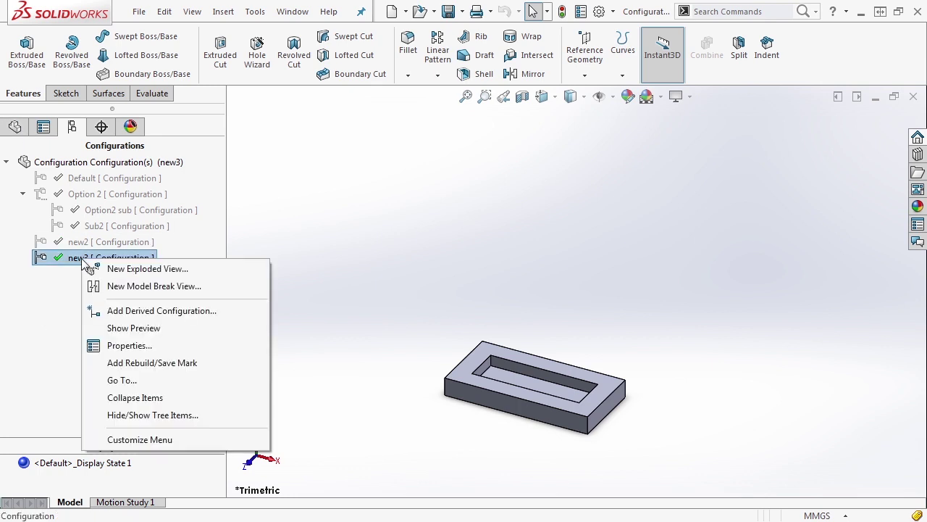
left_click(124, 345)
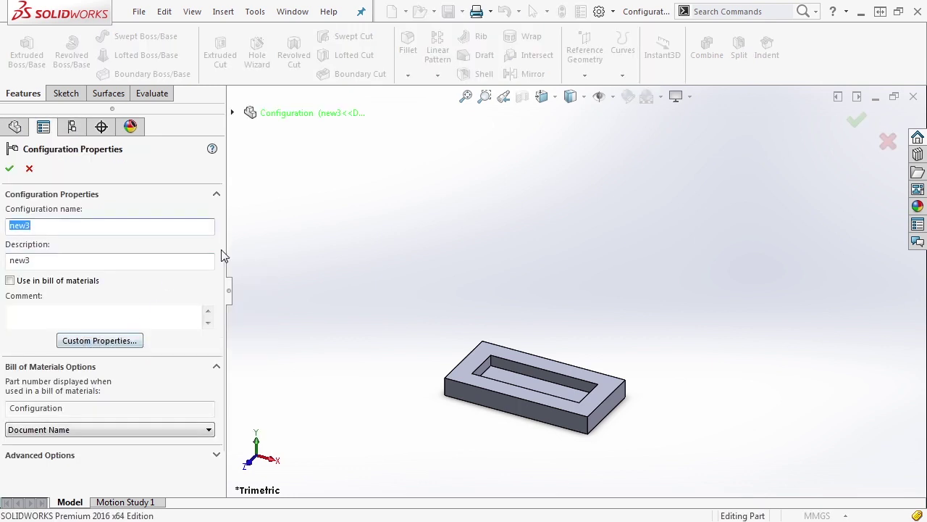
left_click(58, 457)
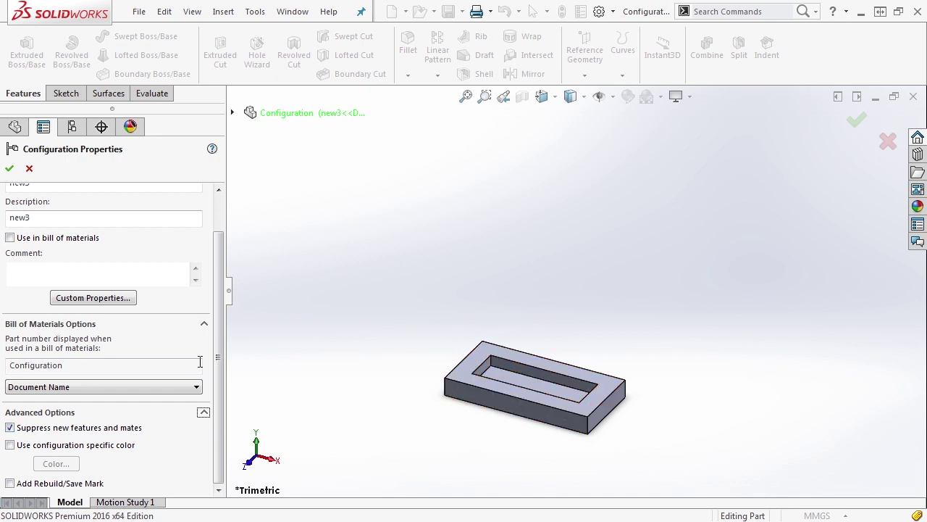
left_click(9, 168)
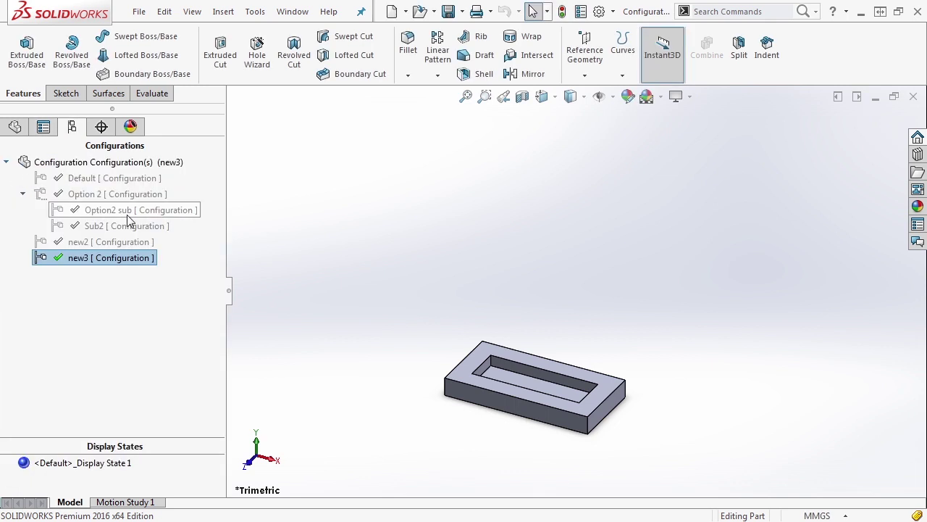
Collapse the Option 2 branch and save the part as 'Configuration Derived'.
left_click(23, 193)
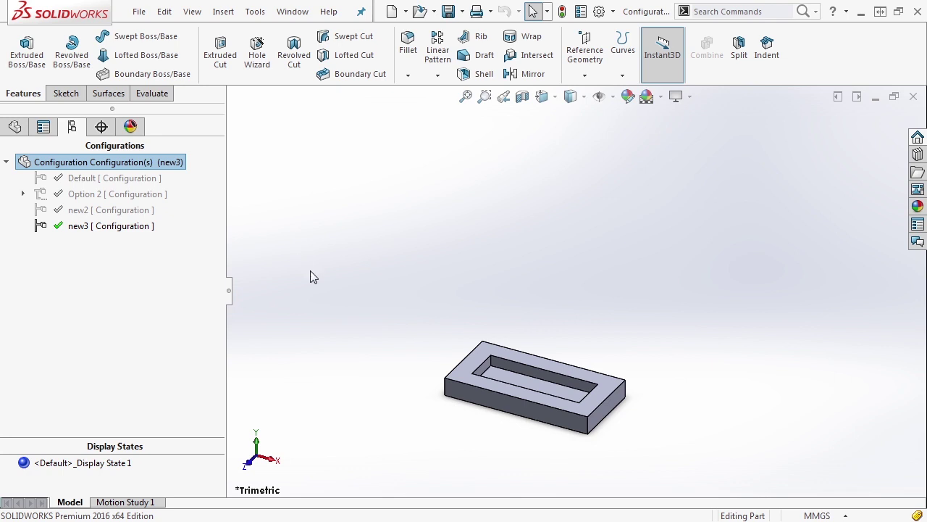
left_click(462, 11)
left_click(476, 45)
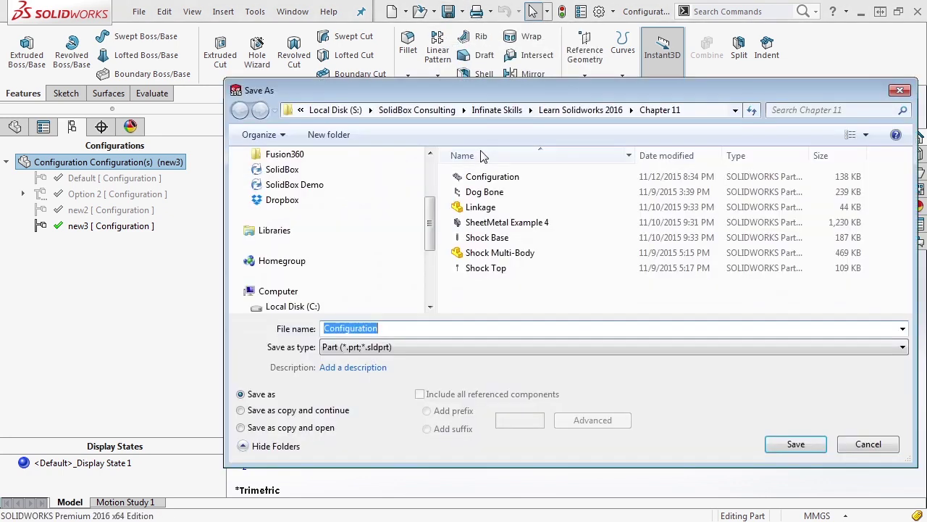
left_click(471, 326)
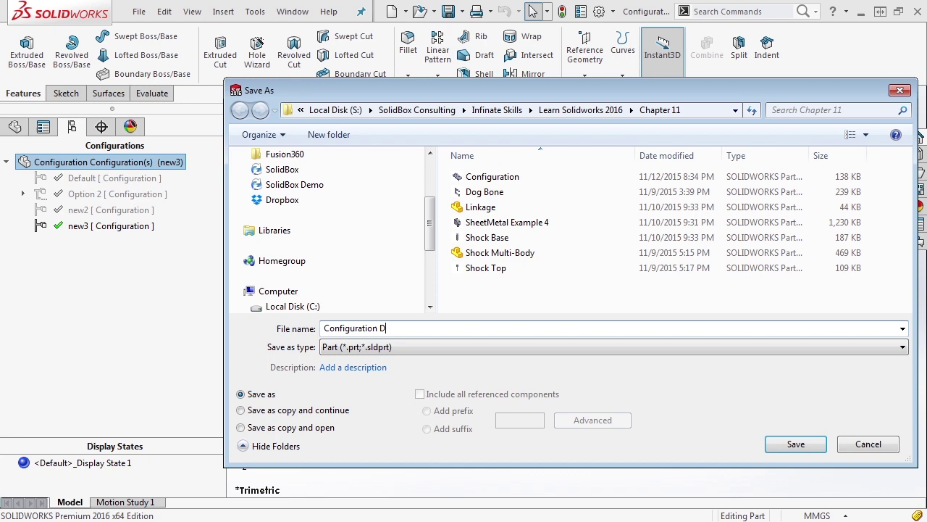
key("Return")
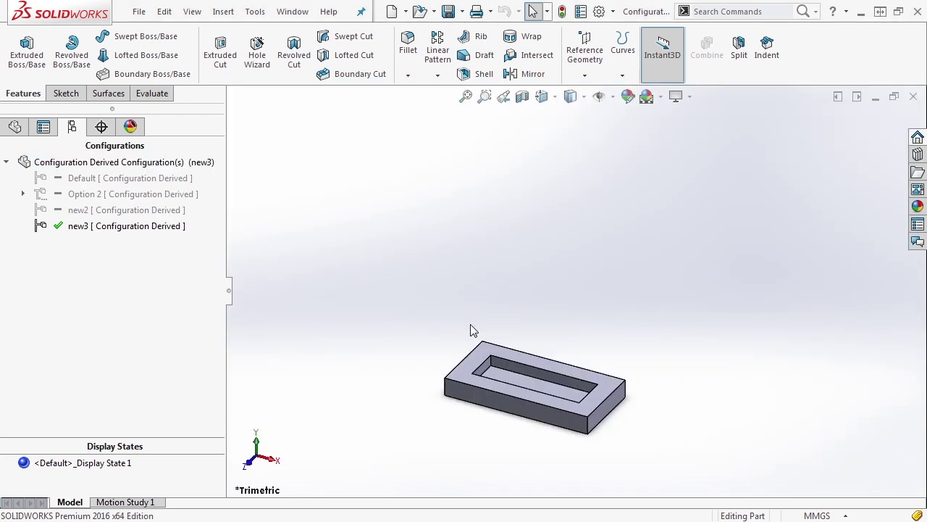